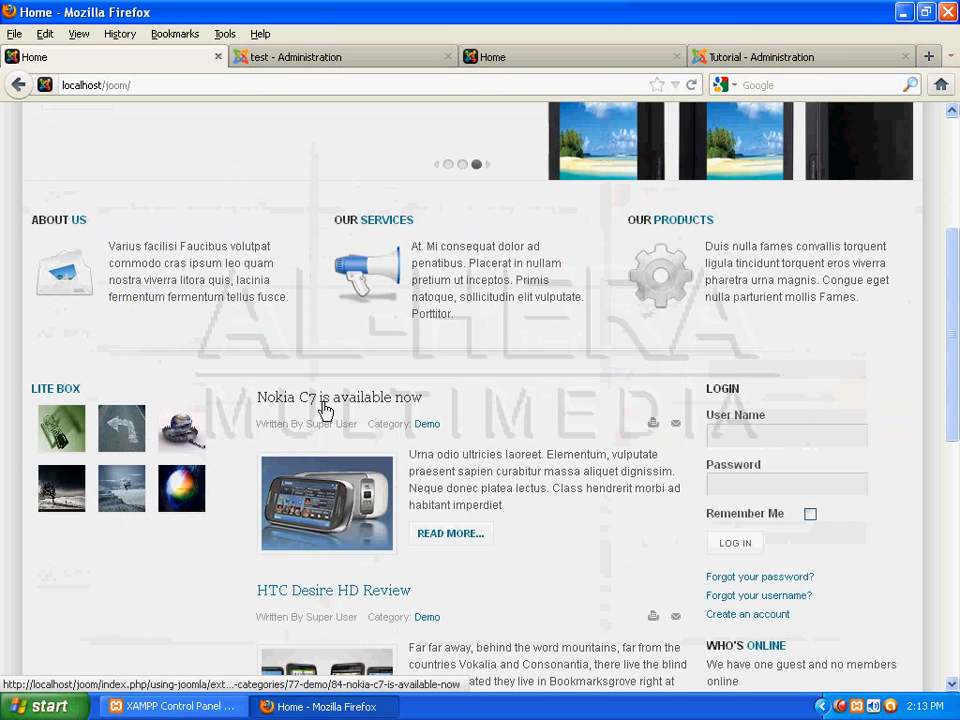
- Open the full "Nokia C7 is available now" article and bring up its Twitter sharing window
click(456, 541)
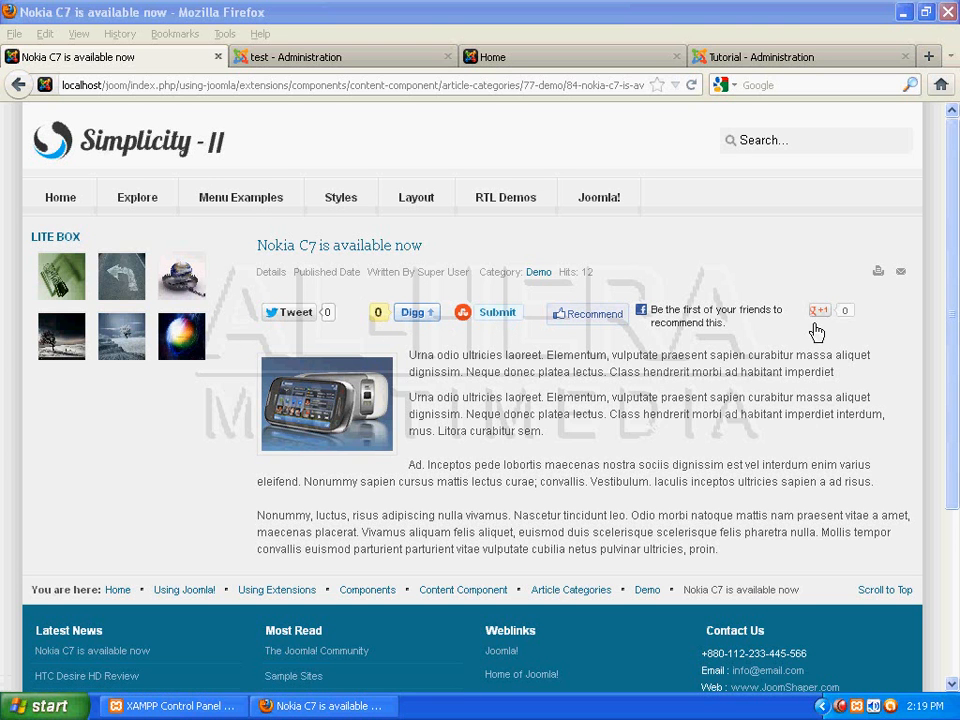
key(F5)
click(296, 313)
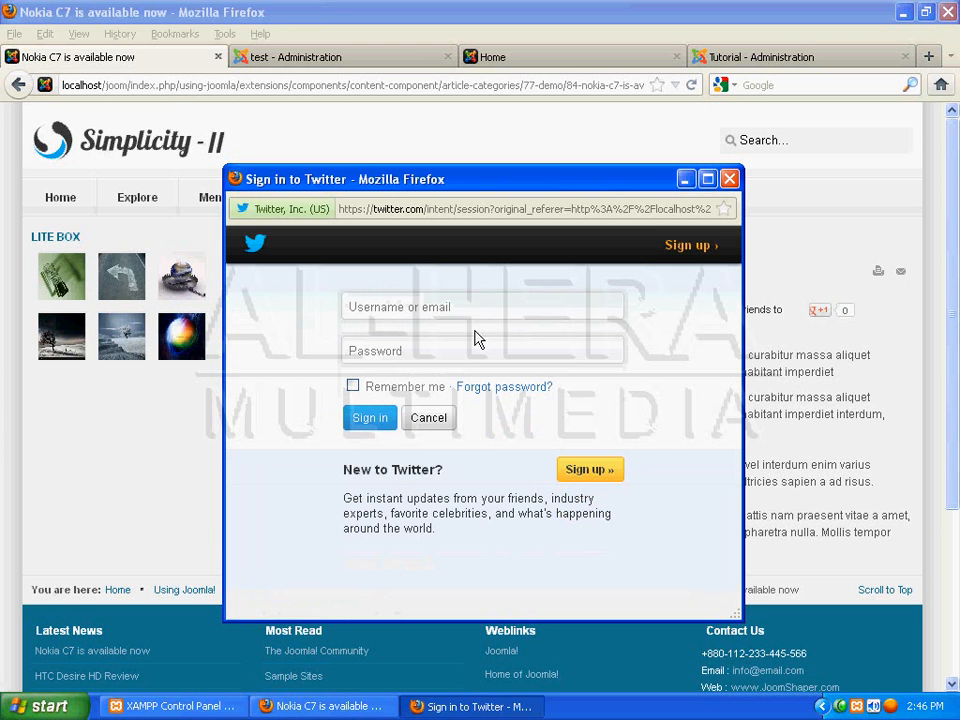
- Sign in to Twitter in the sharing window with the account e-mail and the account password
click(421, 311)
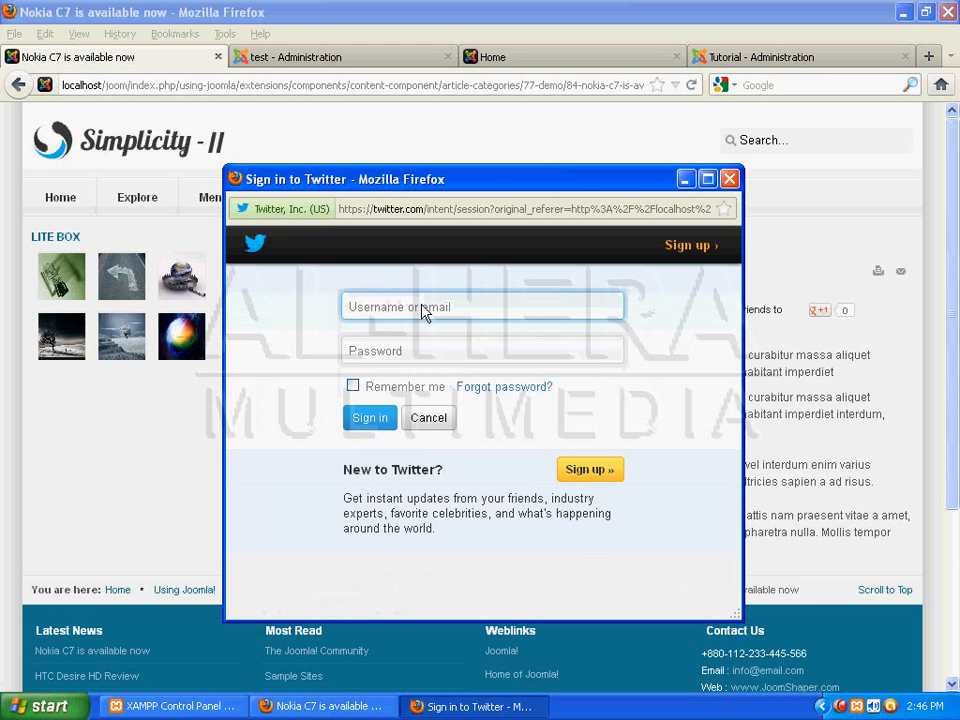
text(r)
click(428, 333)
key(Tab)
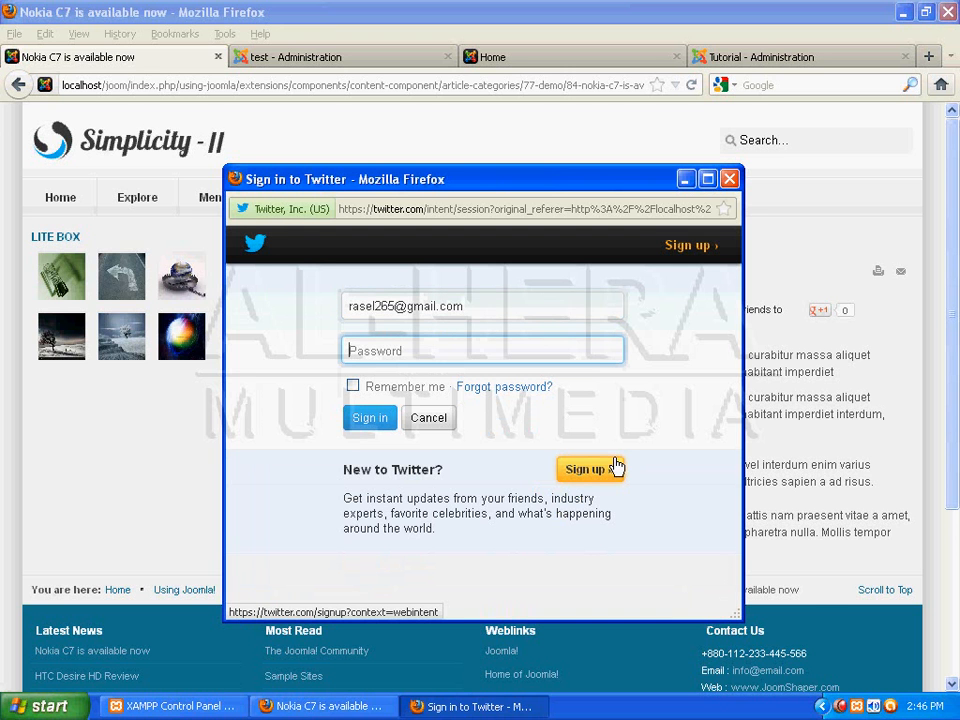
text(r)
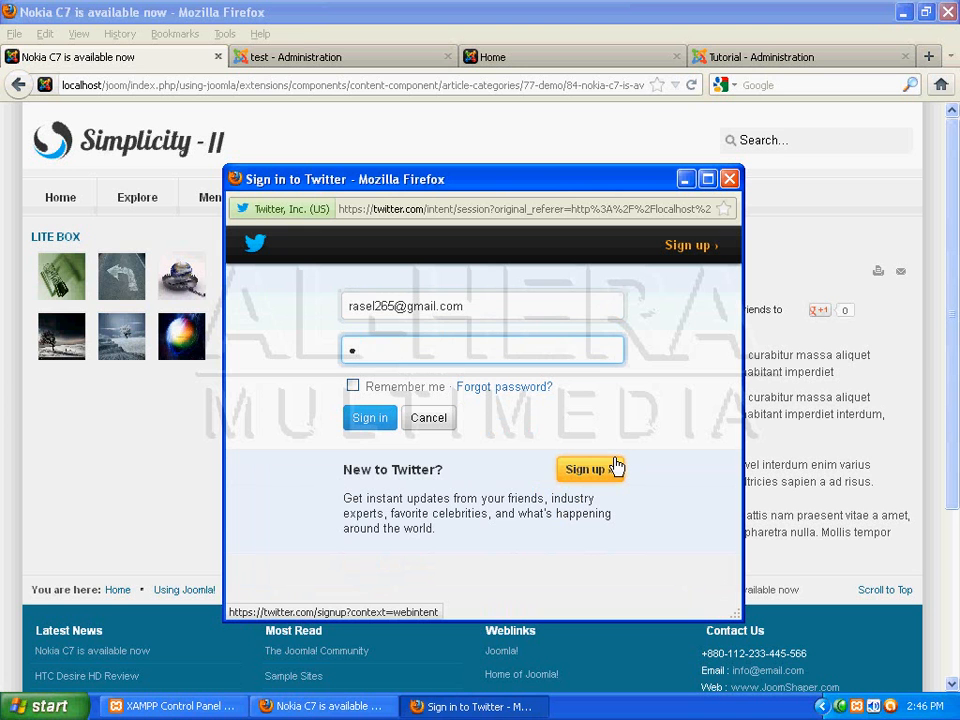
text(••••••••••)
key(Return)
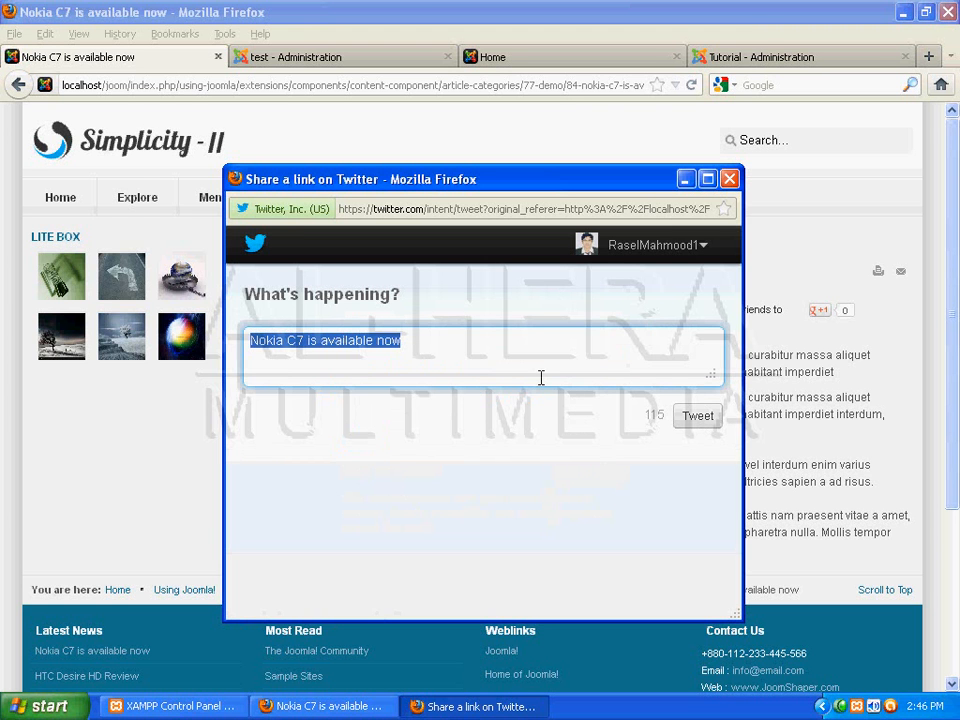
- Sign out of the Twitter account without posting the tweet and close the sharing window
click(705, 247)
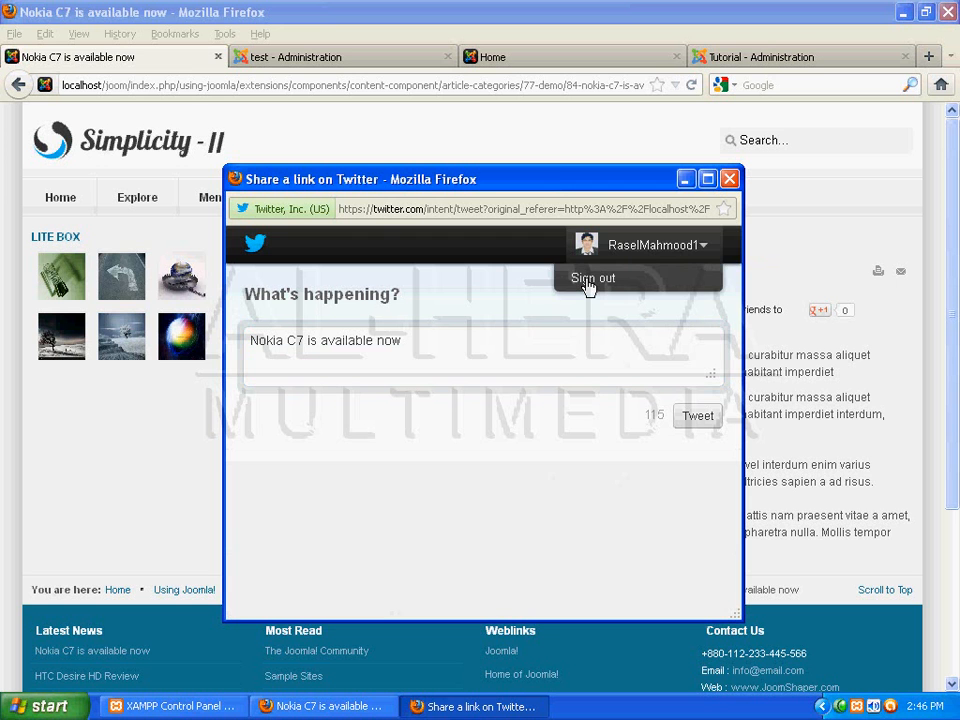
click(589, 283)
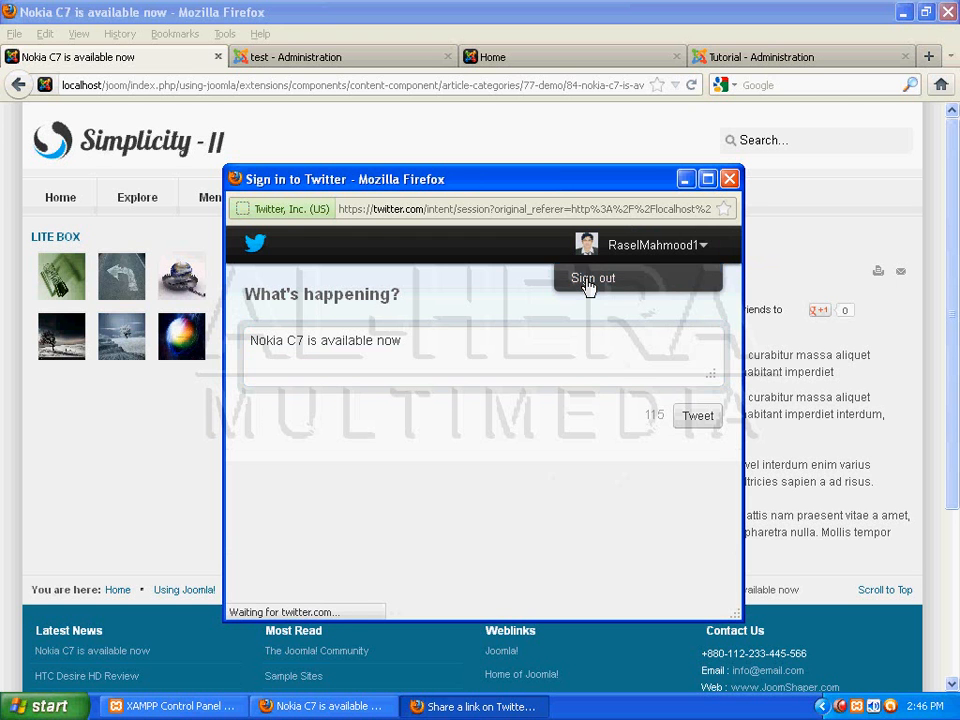
click(731, 179)
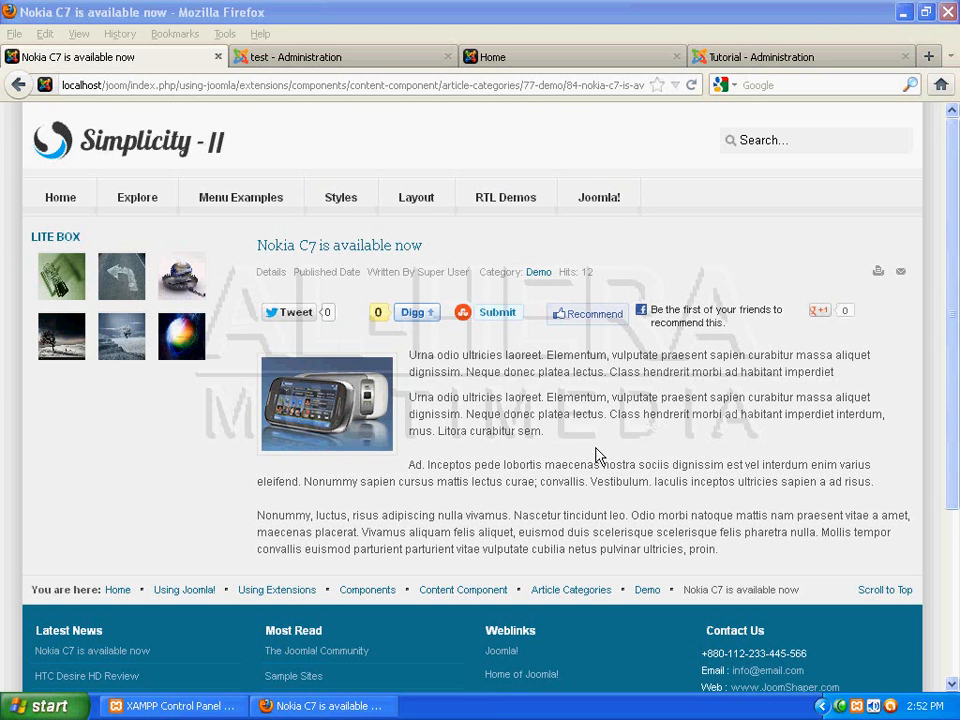
- Switch to the Tutorial site's Joomla administration and open the Extension Manager's installation page
click(753, 60)
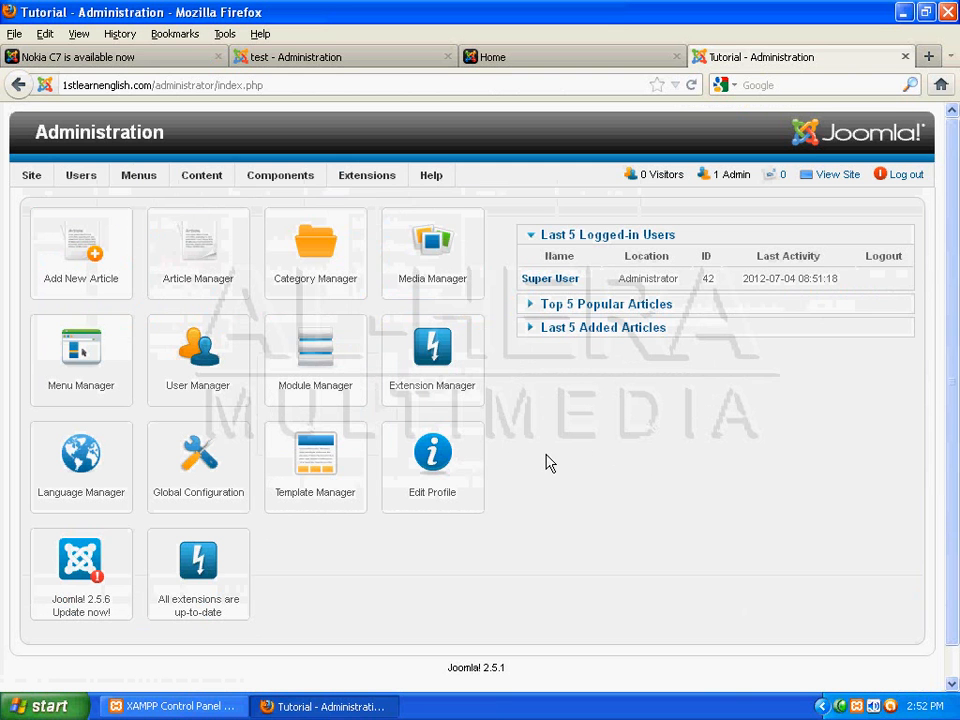
mouse_move(375, 183)
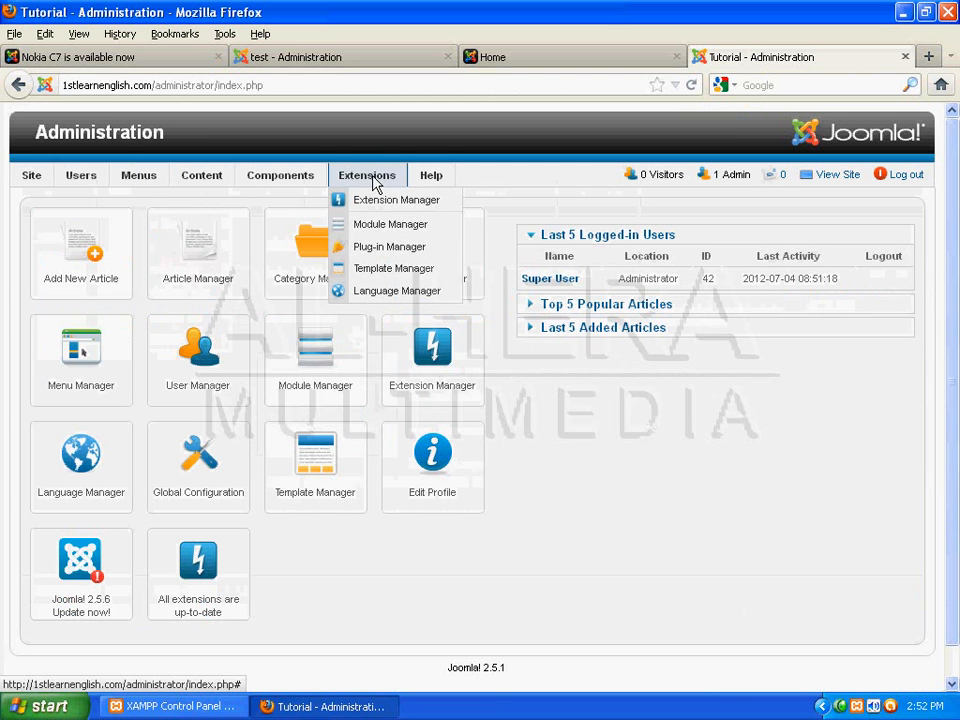
click(376, 203)
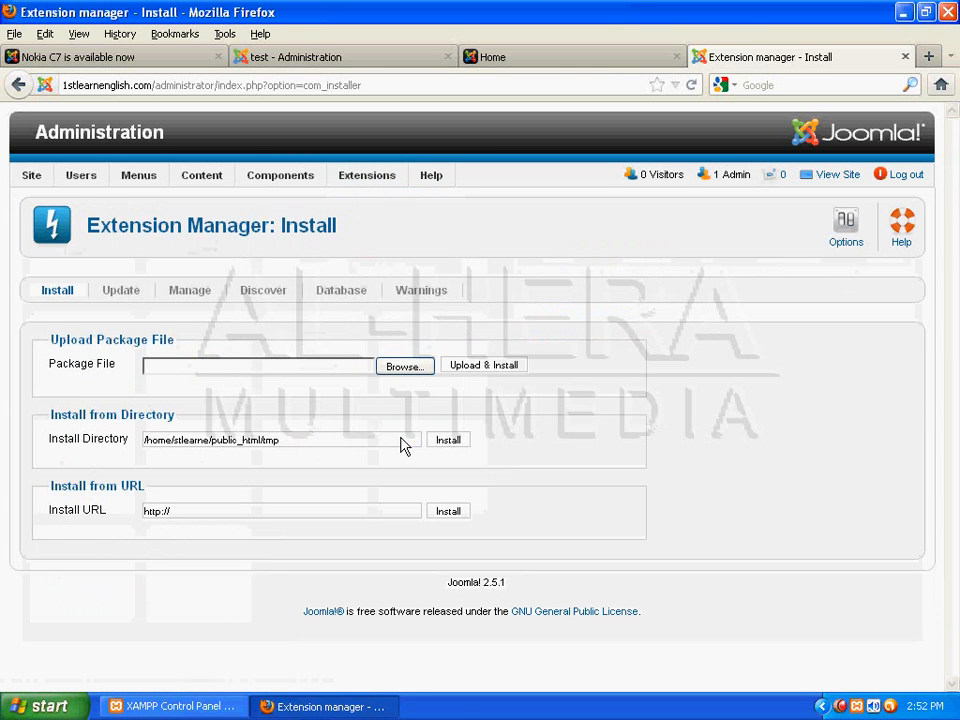
- Upload and install the package file plg_itpshare_v2.2-J2.5.zip from the joomla P&M folder
click(404, 366)
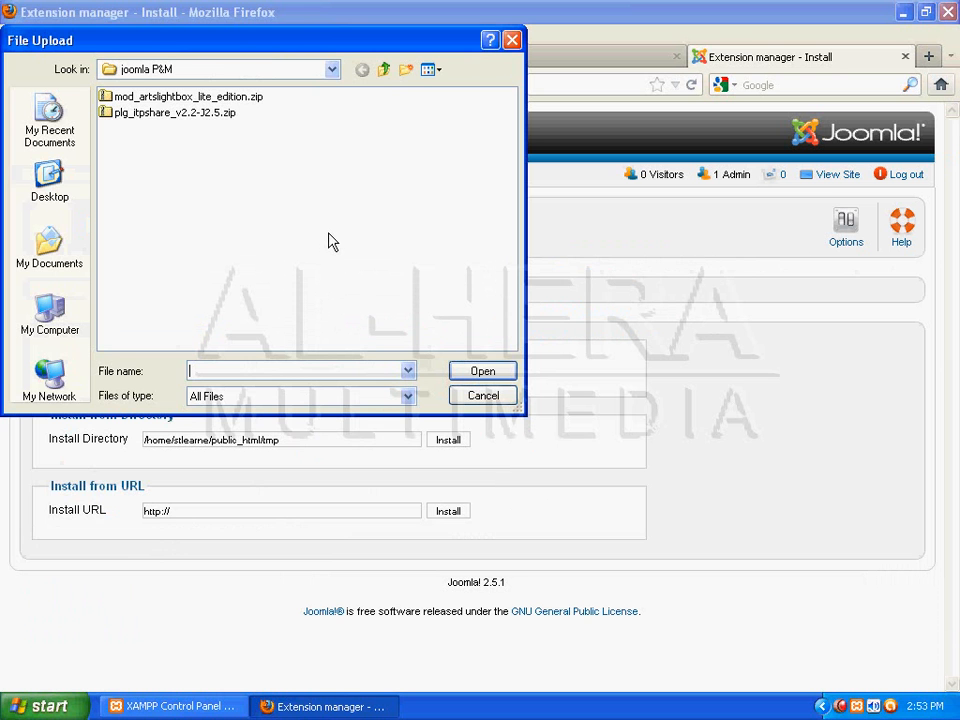
click(176, 118)
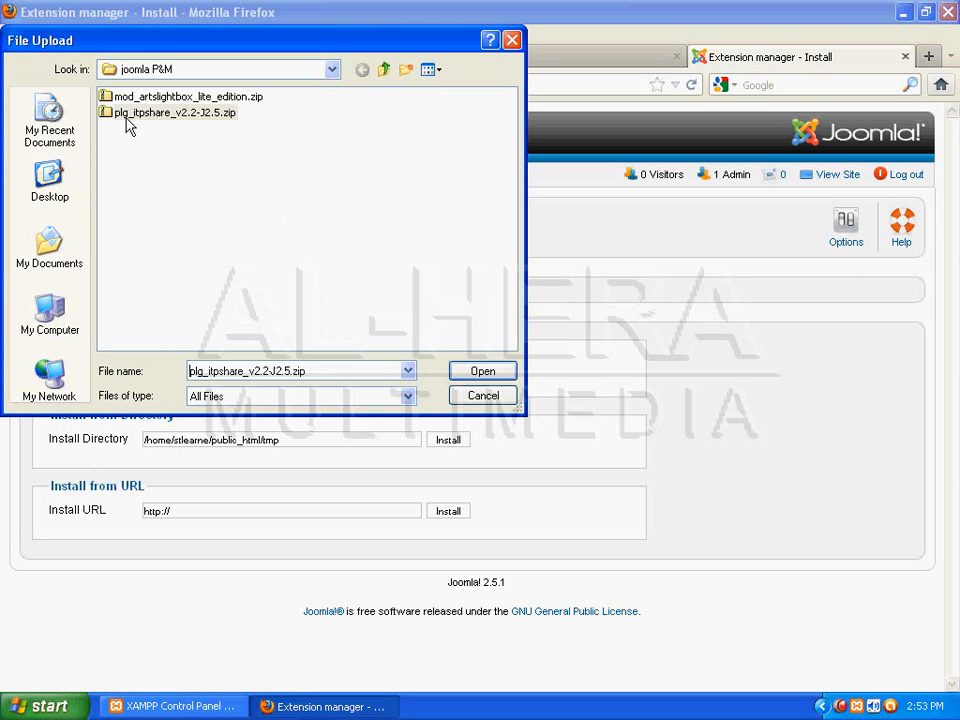
click(480, 375)
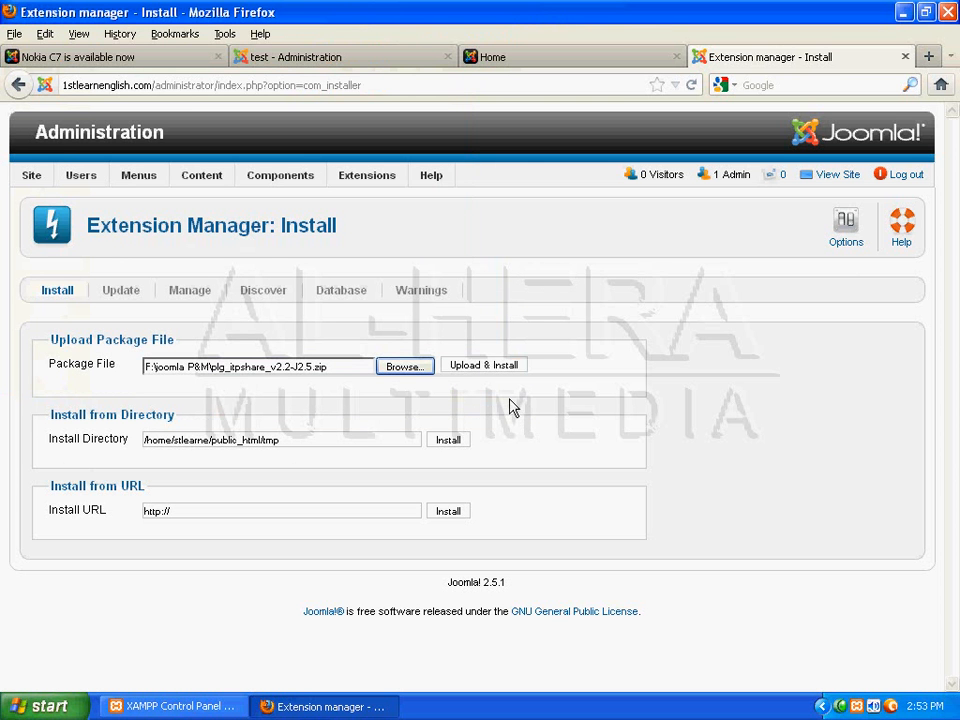
click(486, 372)
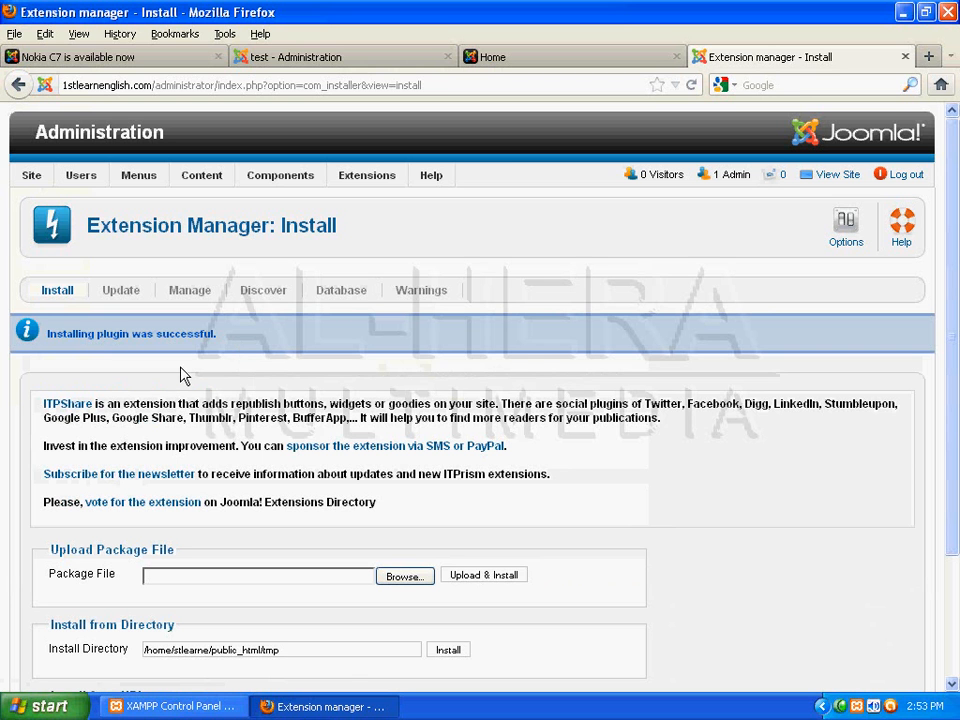
- Open the Content - ITPShare plug-in from the Plug-in Manager and set its status to Enabled
mouse_move(280, 175)
mouse_move(290, 200)
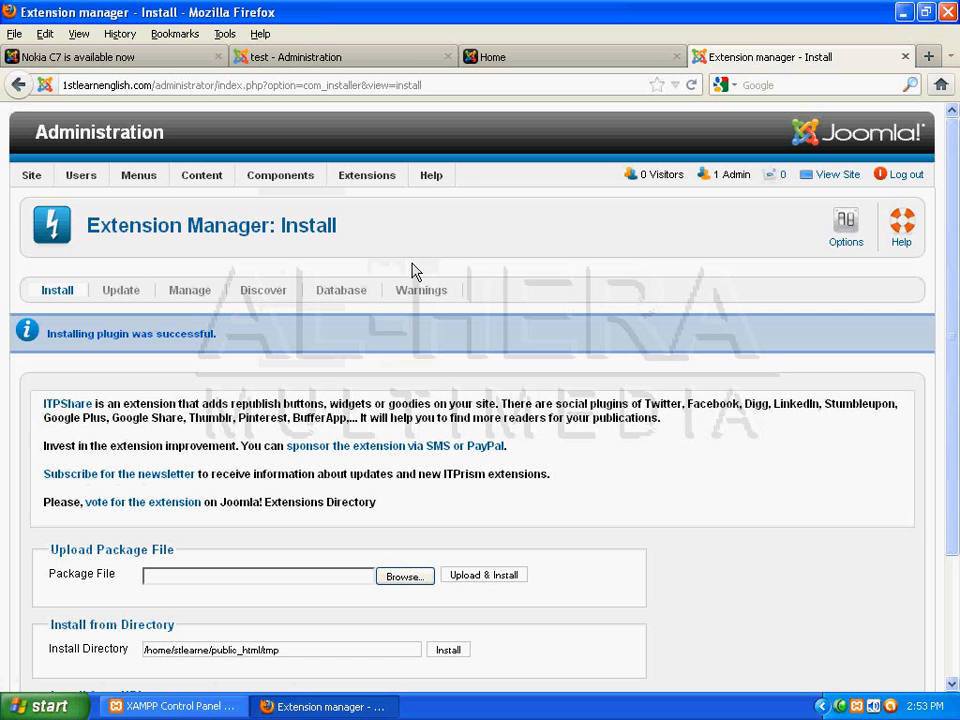
mouse_move(386, 182)
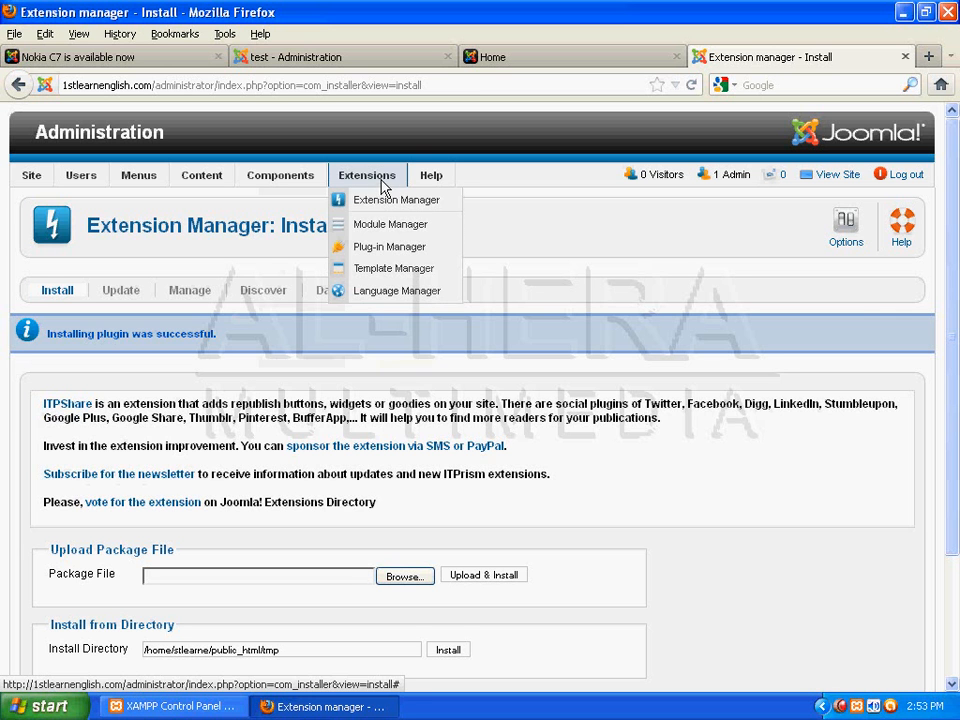
click(388, 250)
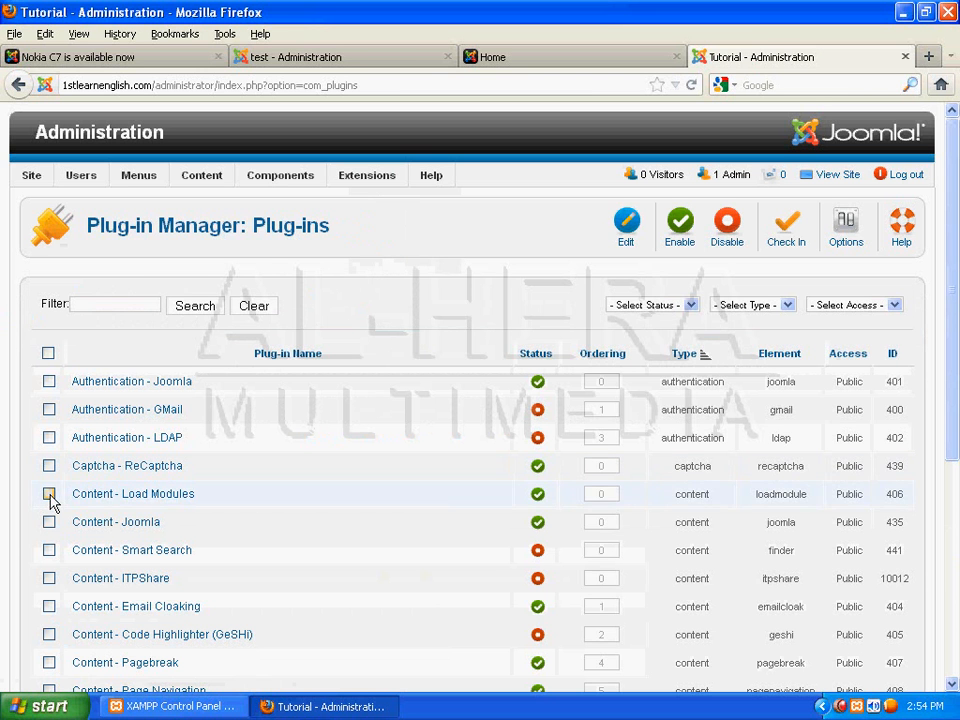
click(99, 588)
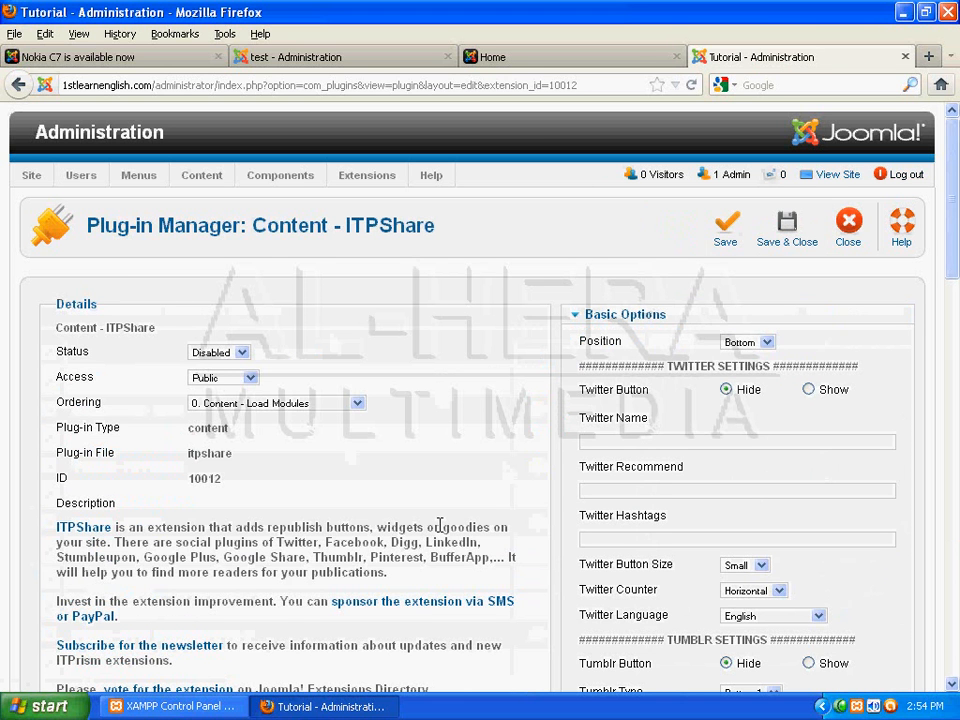
click(242, 354)
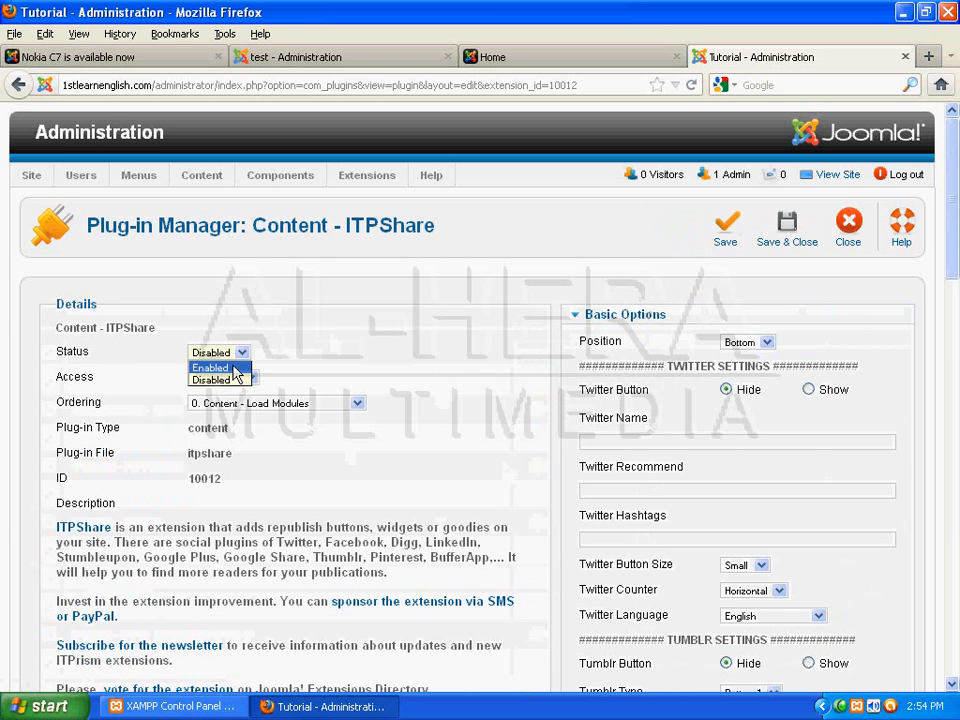
click(236, 368)
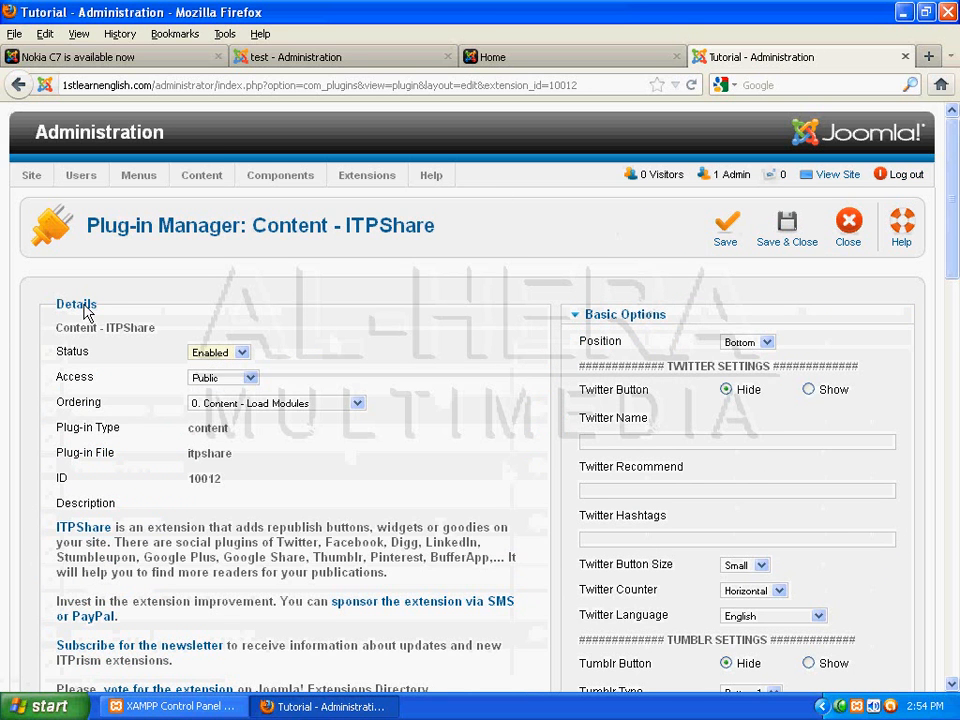
- Set the Twitter button to Show and the share buttons' position to Top in the plug-in's basic options
drag(953, 220, 958, 257)
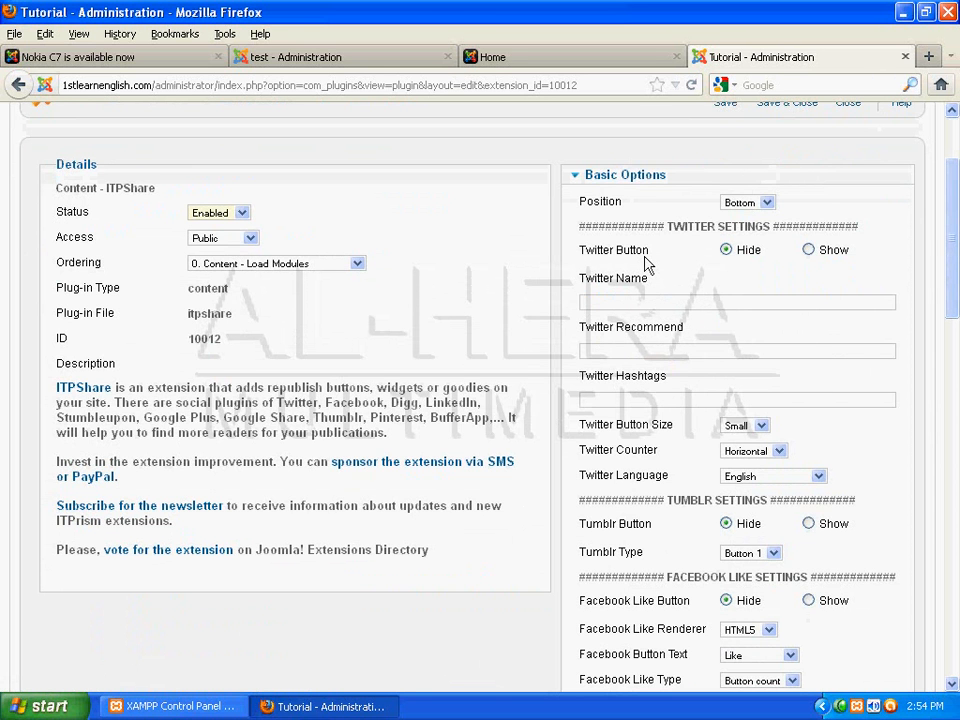
click(808, 249)
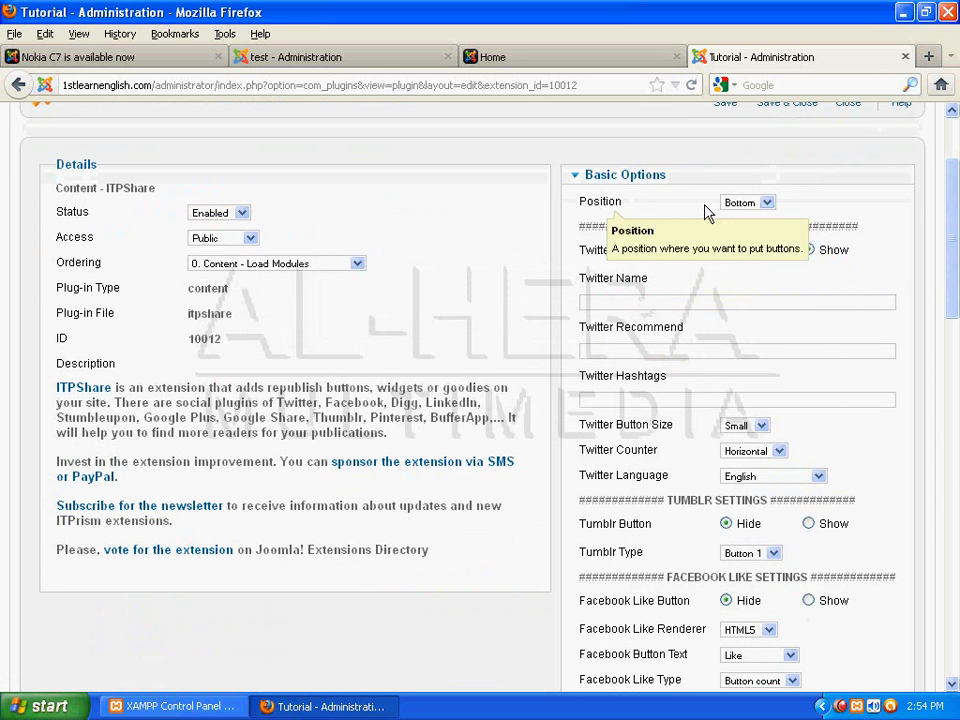
click(768, 204)
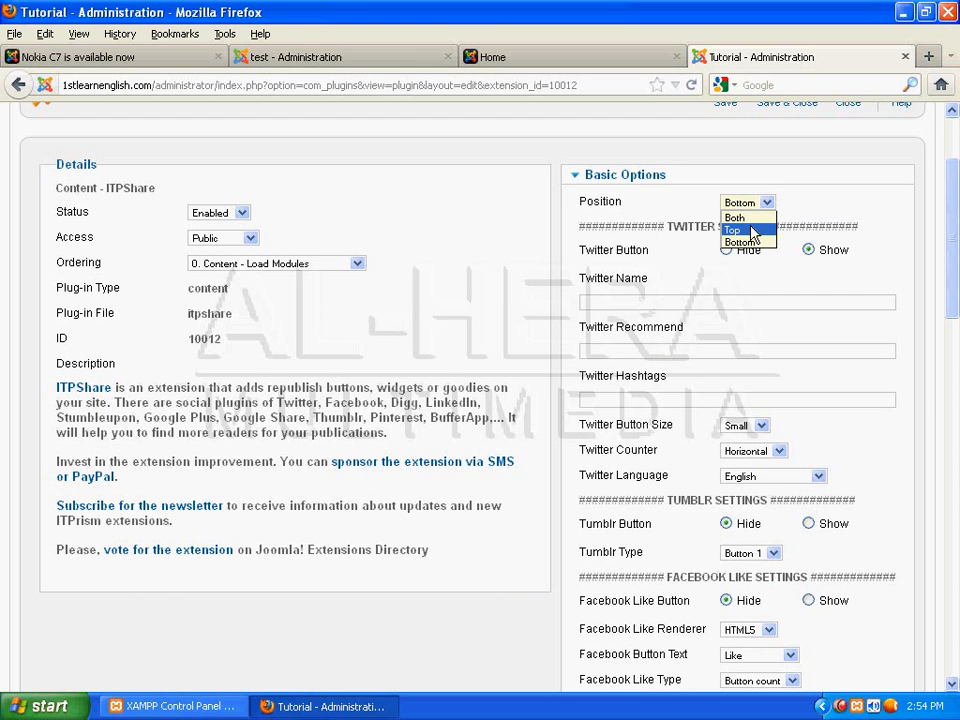
click(753, 231)
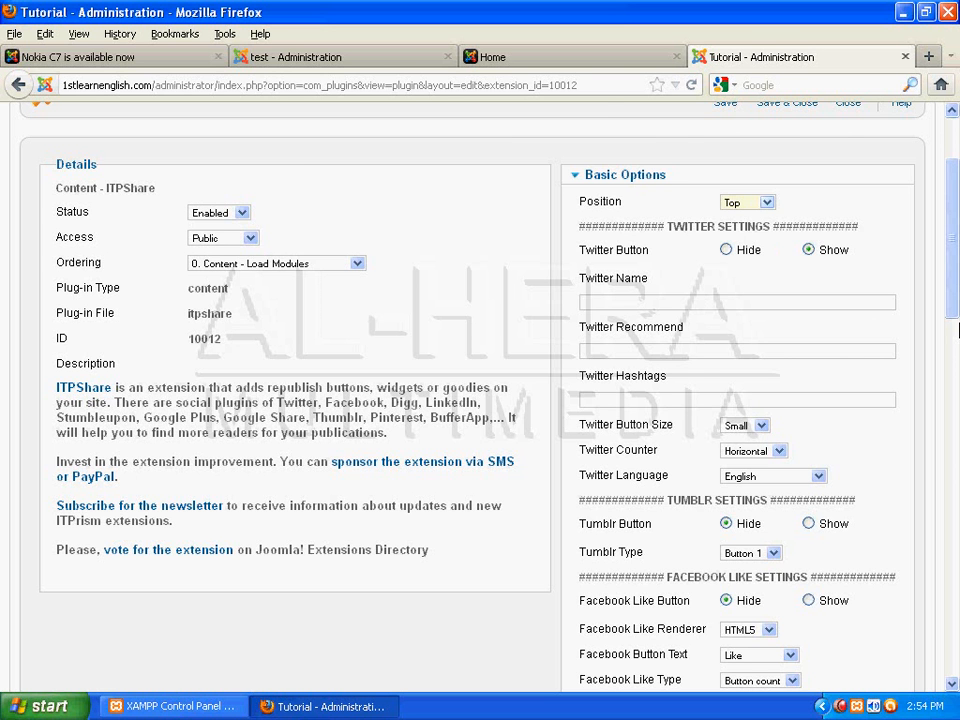
- Set the Facebook Like button and the Digg button to Show
drag(957, 274, 957, 298)
scroll(957, 298, down, 3)
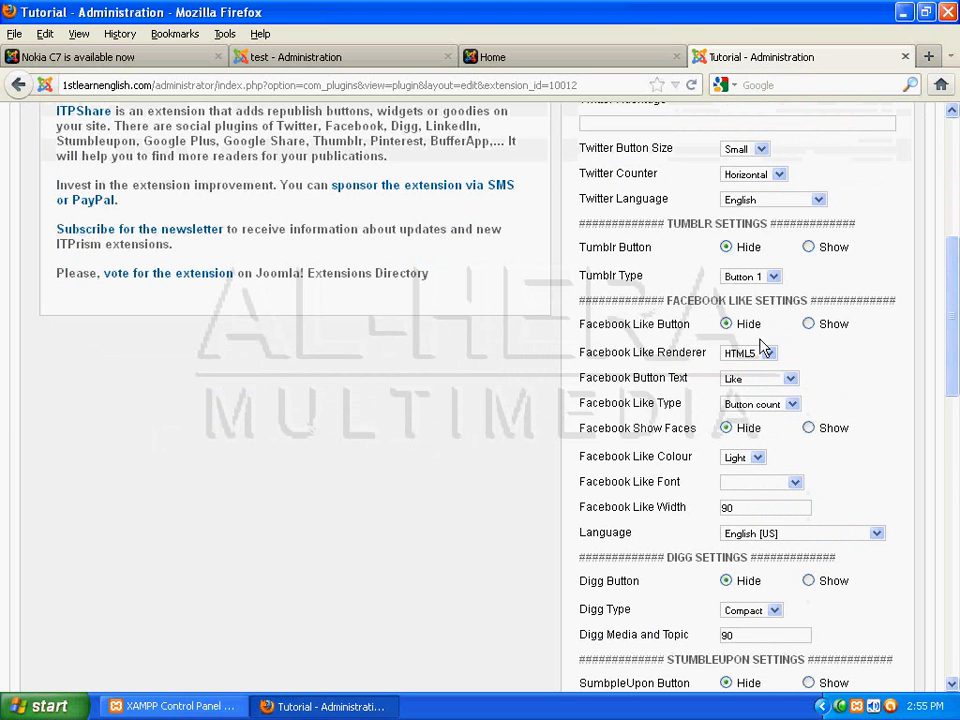
click(809, 324)
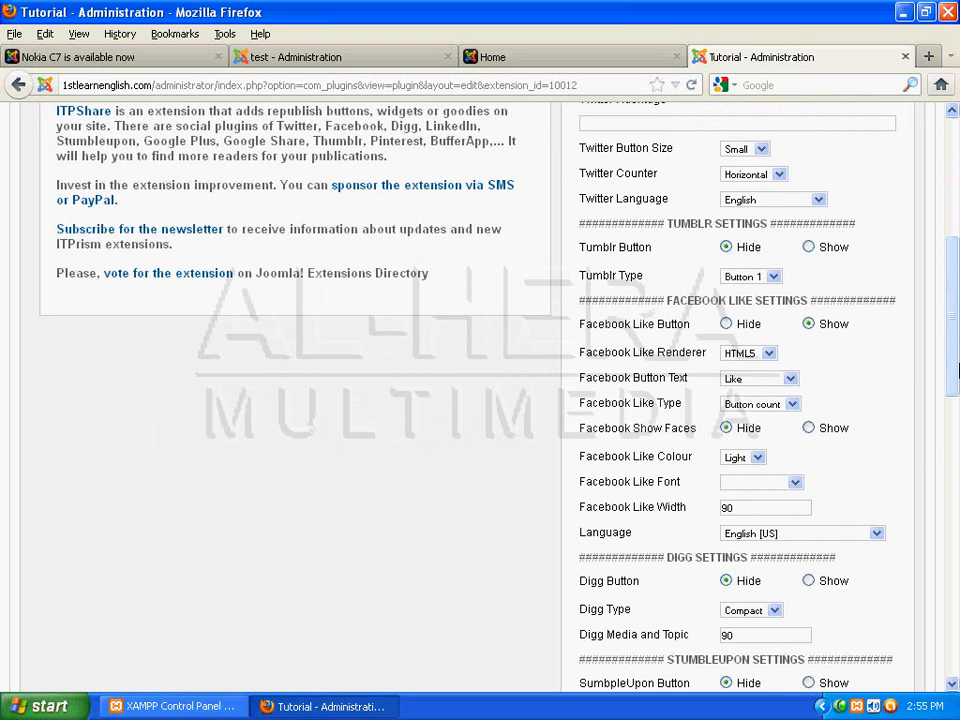
drag(955, 346, 955, 416)
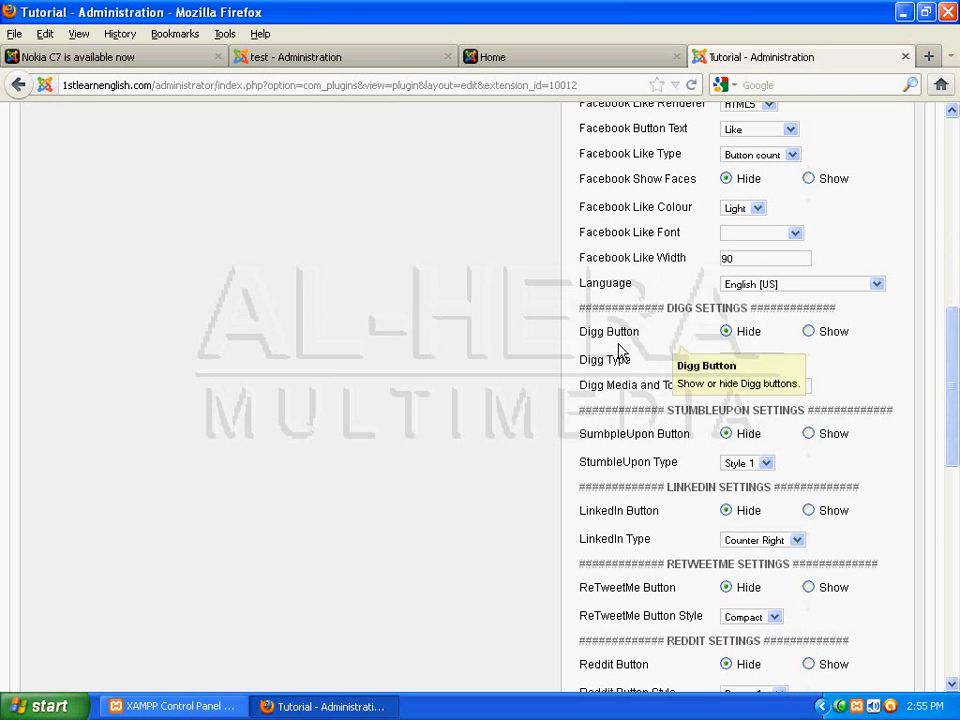
click(808, 332)
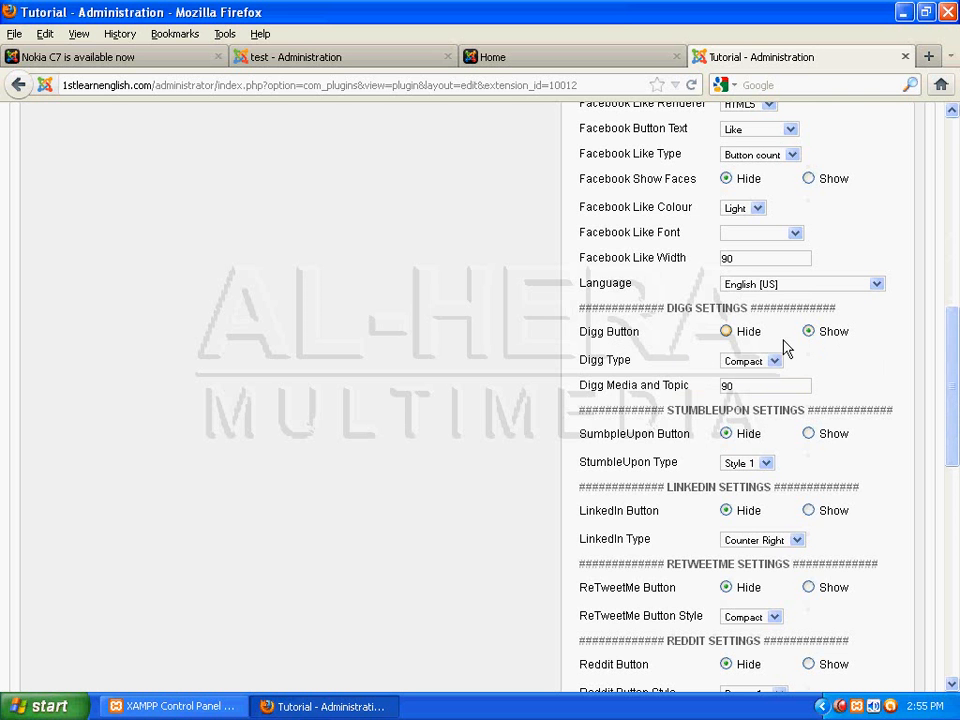
- Set the StumbleUpon button and Google Plus One to Show in the ITPShare options
scroll(957, 393, down, 2)
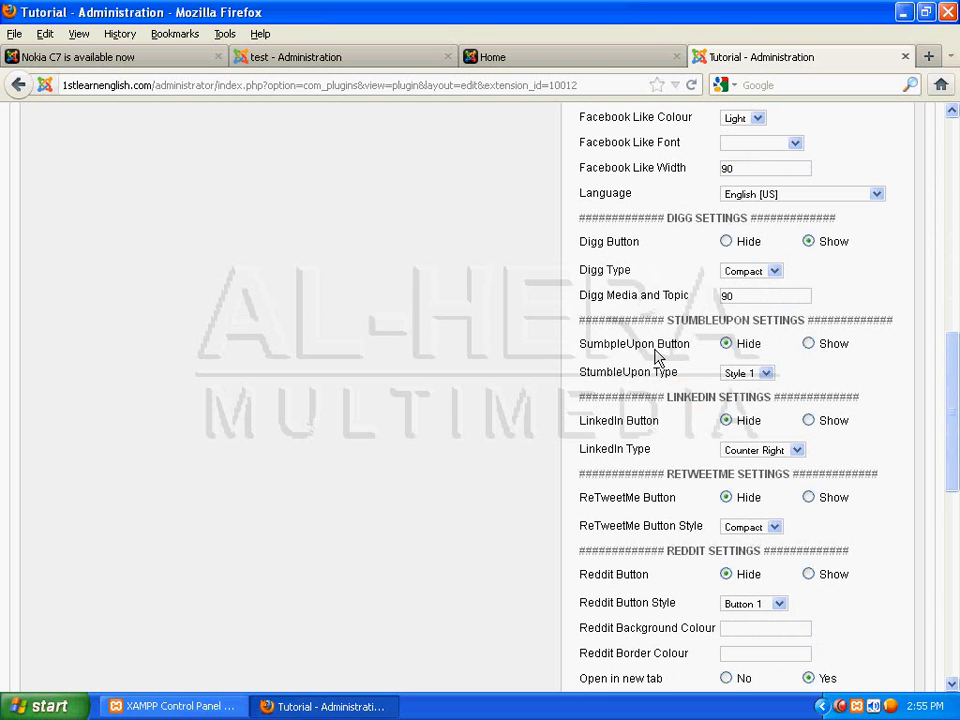
click(809, 344)
mouse_move(652, 436)
drag(955, 400, 955, 490)
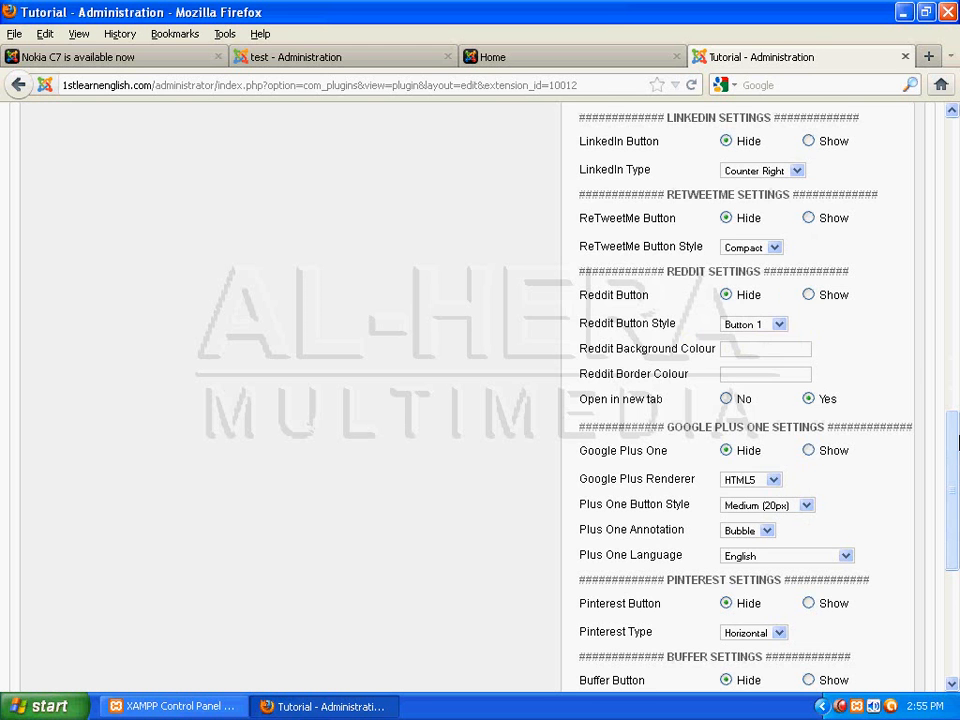
scroll(958, 460, down, 1)
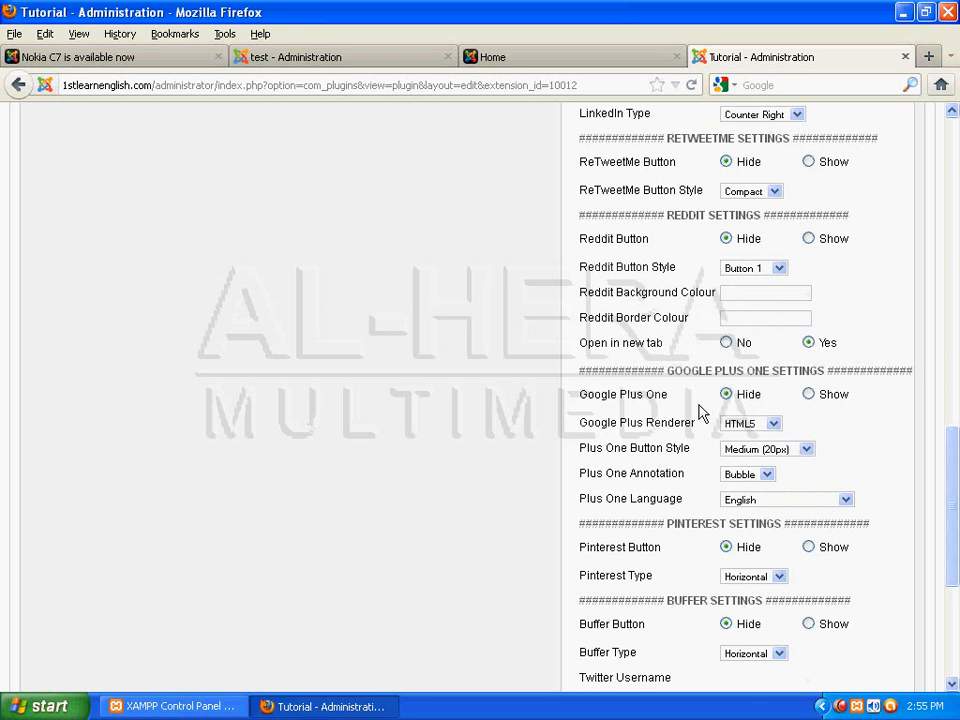
click(809, 396)
drag(953, 522, 953, 590)
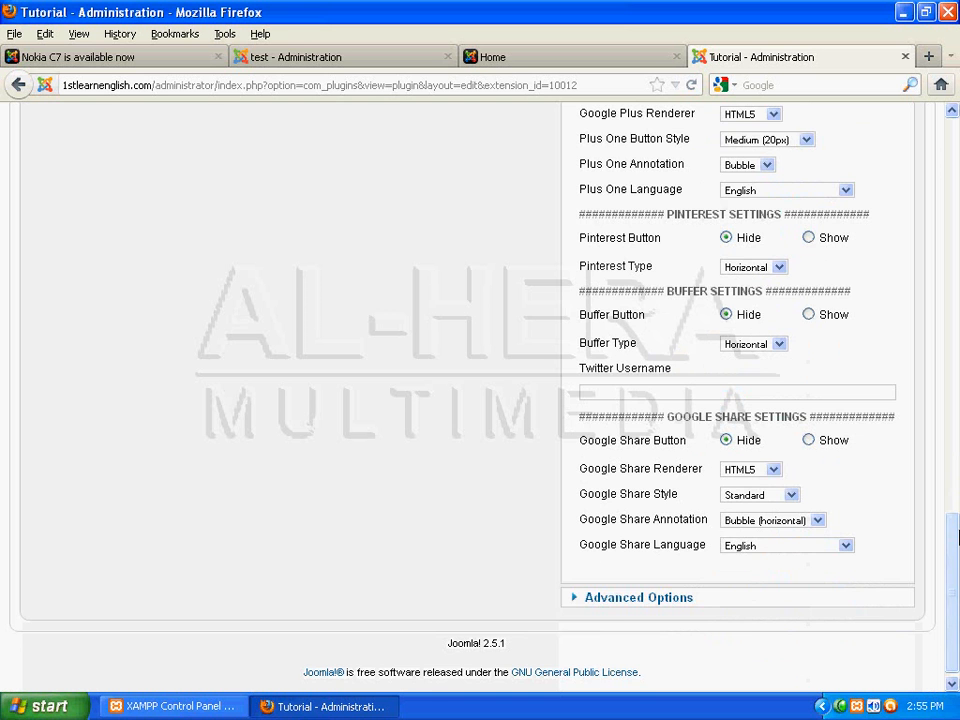
drag(950, 560, 951, 133)
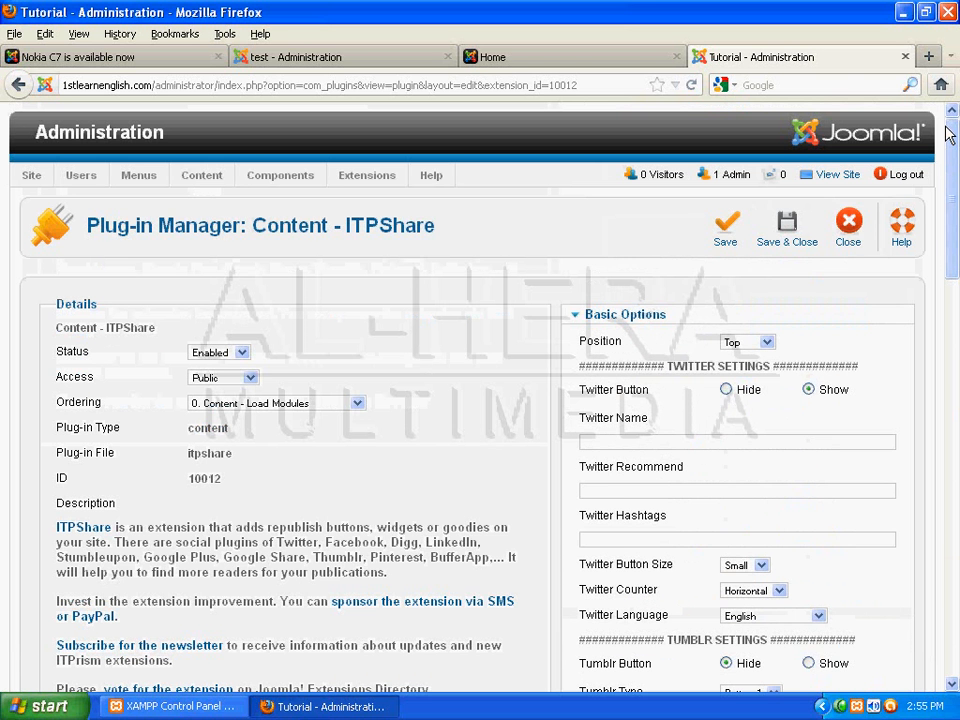
- Save the ITPShare plug-in settings and open the full "Nokia C7 is available now" article on the site's front end
click(727, 238)
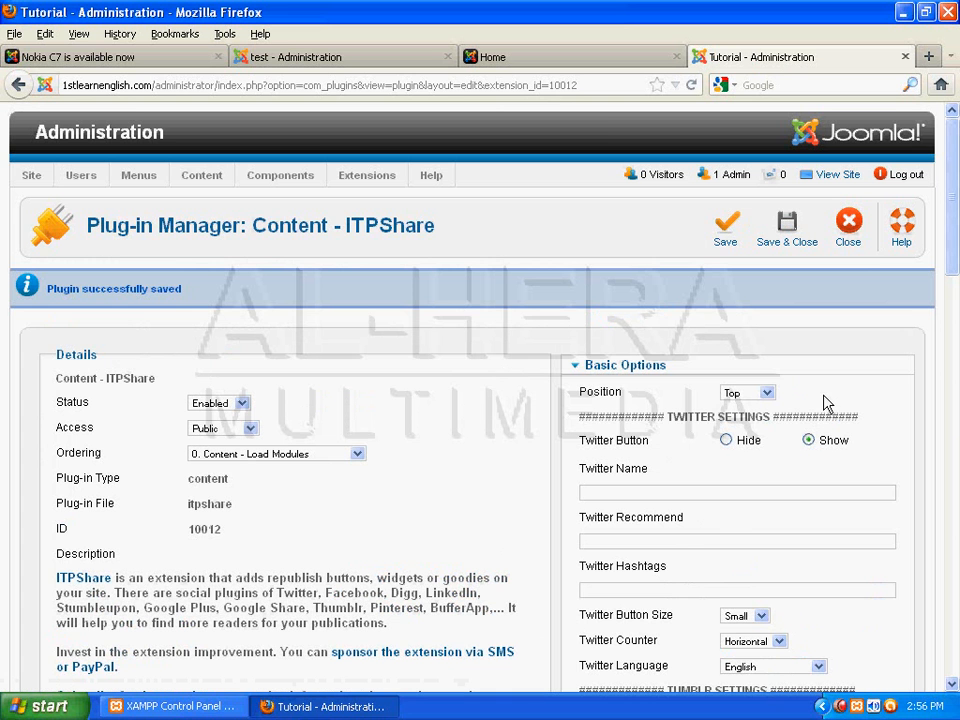
click(574, 58)
scroll(905, 421, down, 7)
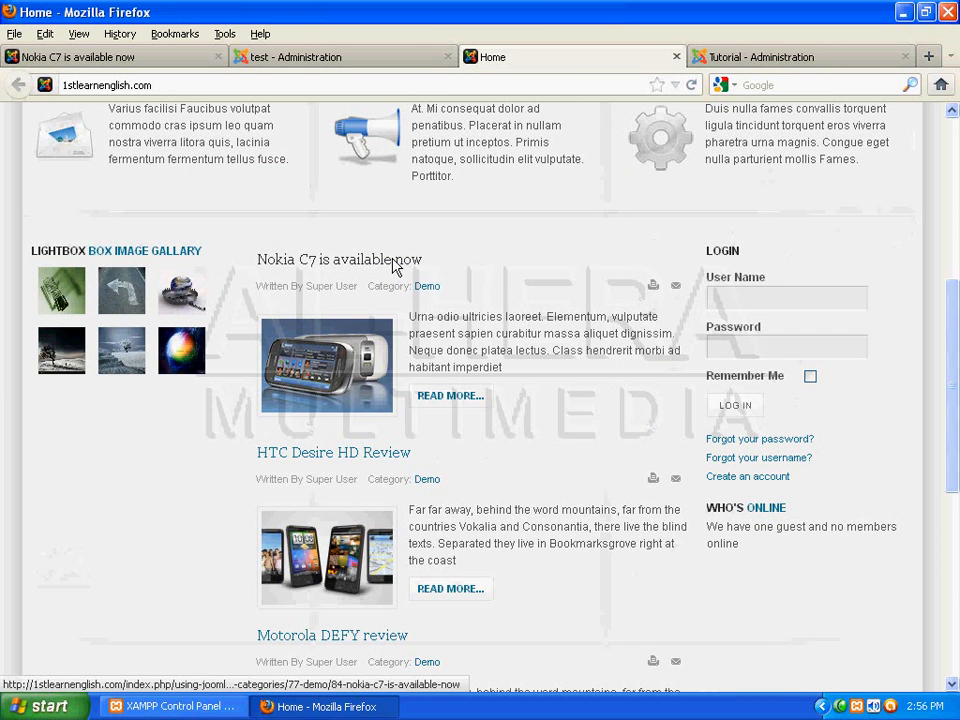
click(451, 397)
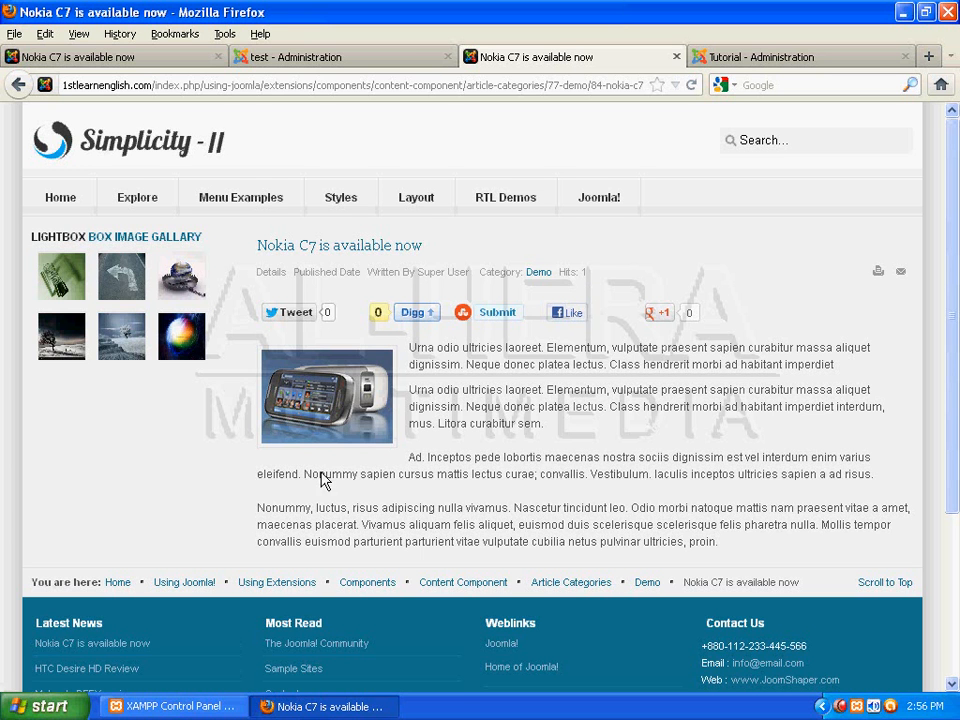
- Share the article through its Tweet button, signing in to Twitter with the account e-mail and password, and post the prefilled tweet
click(296, 318)
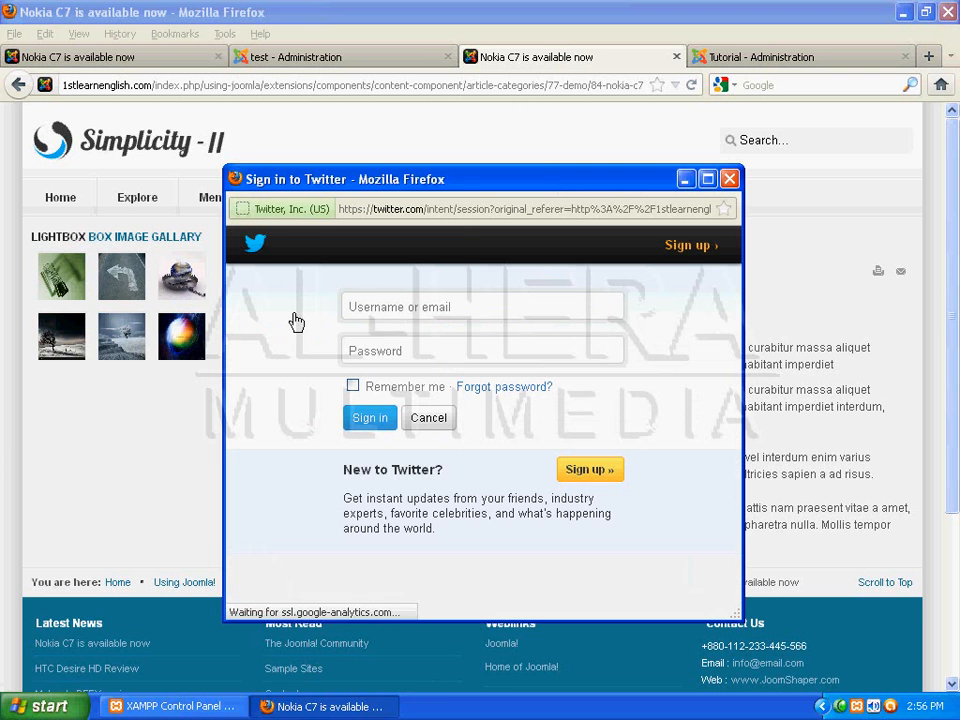
mouse_move(455, 178)
mouse_down()
mouse_move(450, 197)
mouse_move(446, 182)
mouse_up()
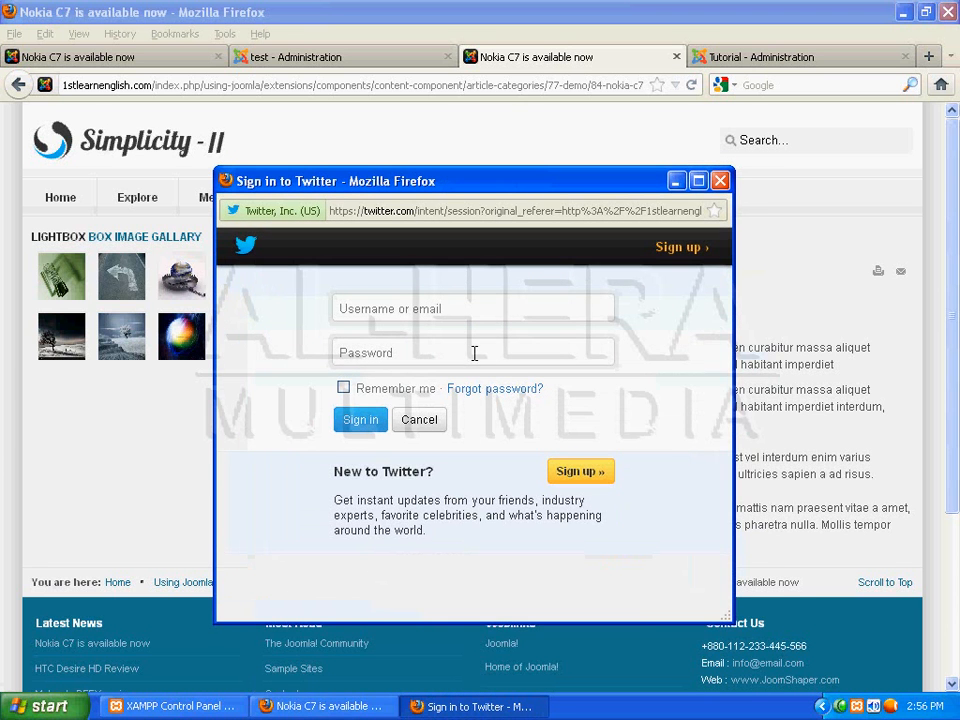
click(444, 308)
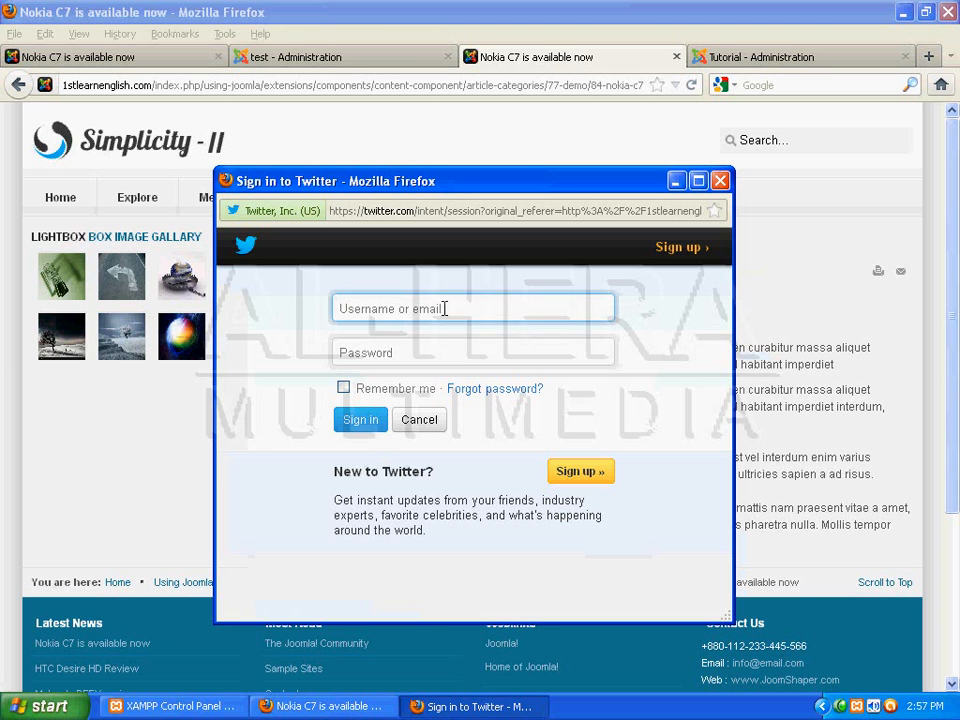
text(r)
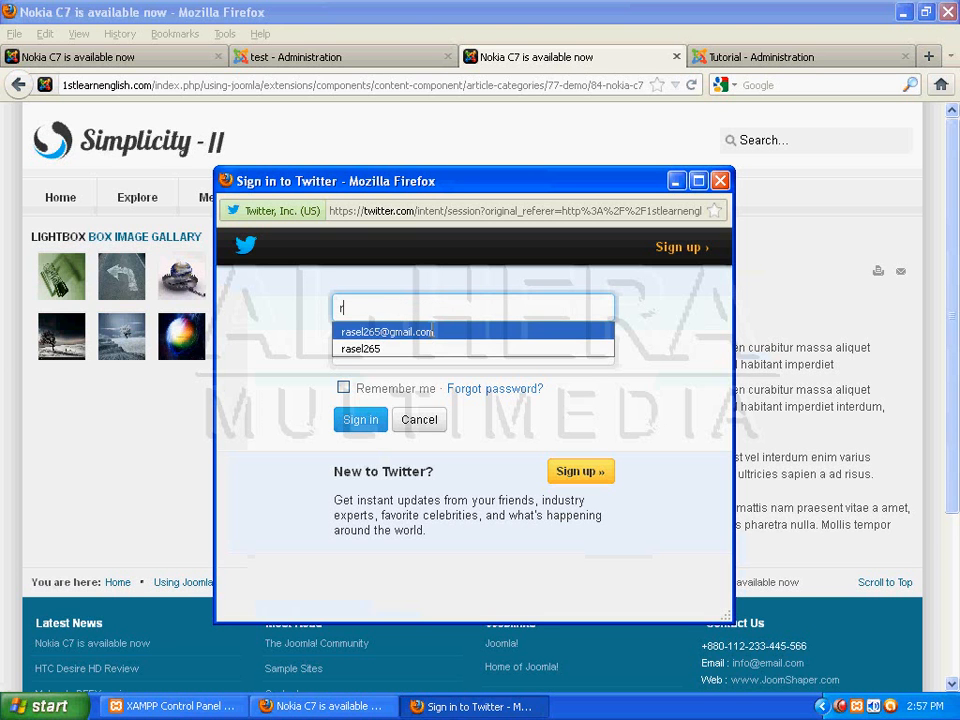
click(432, 331)
key(Tab)
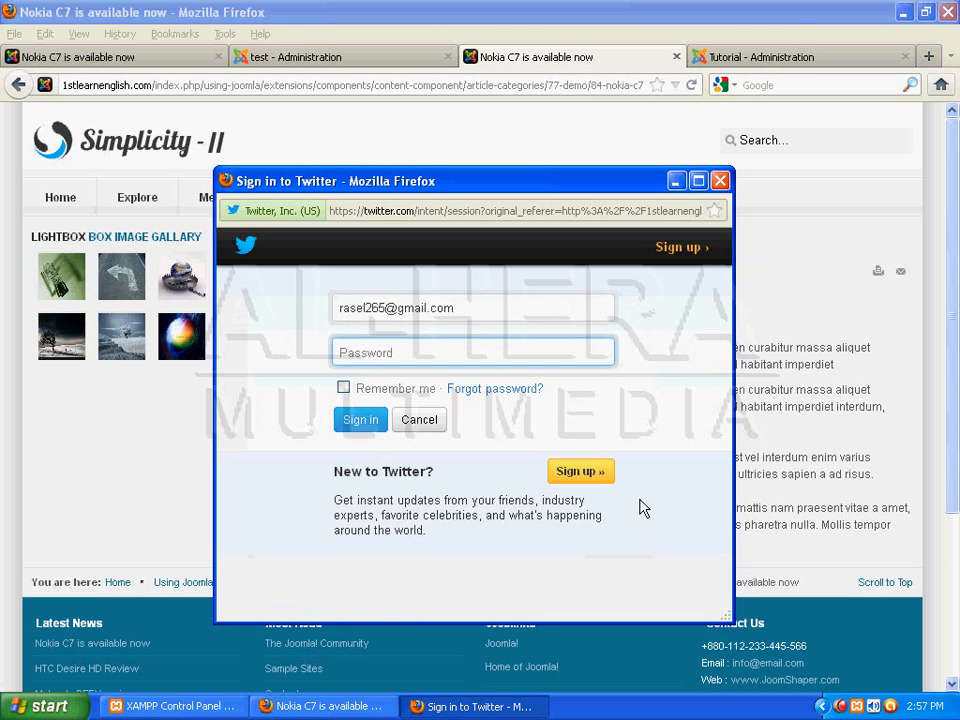
text(**********)
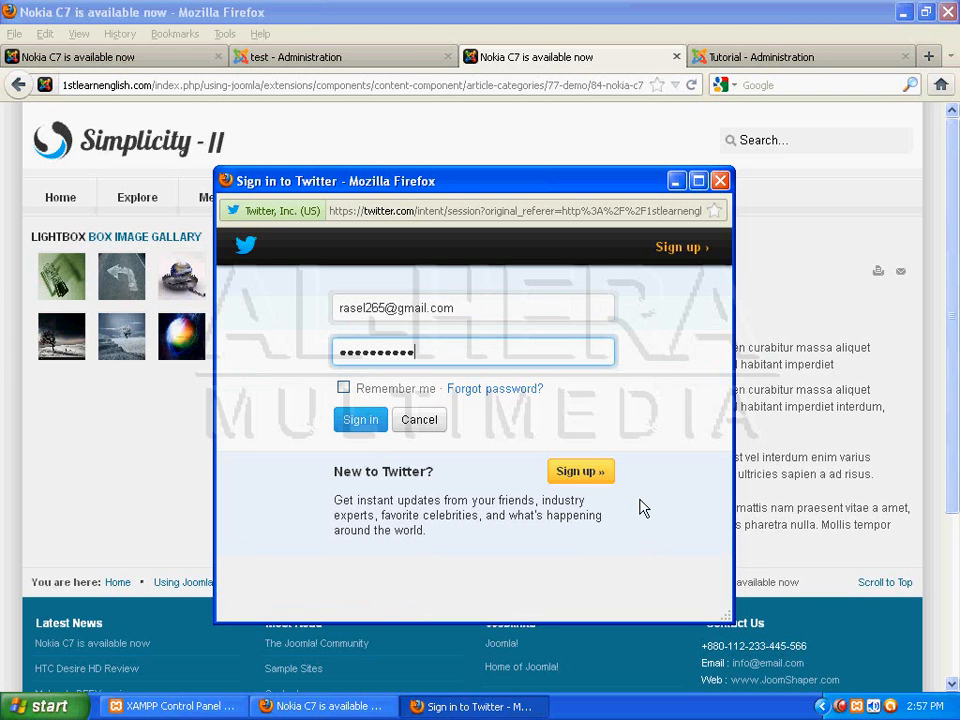
text(*)
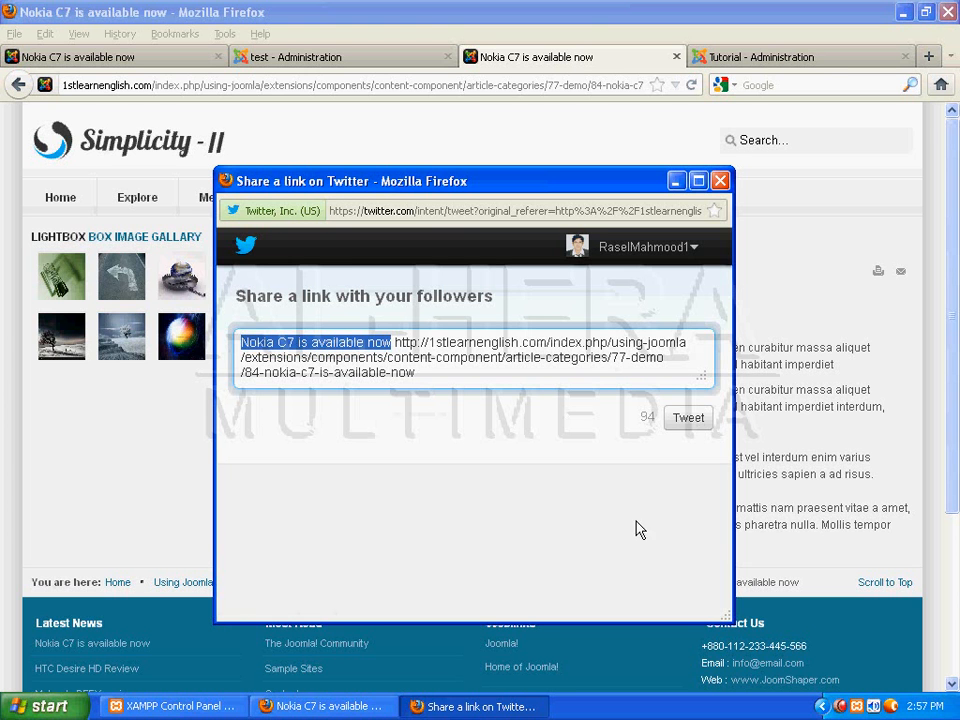
click(690, 420)
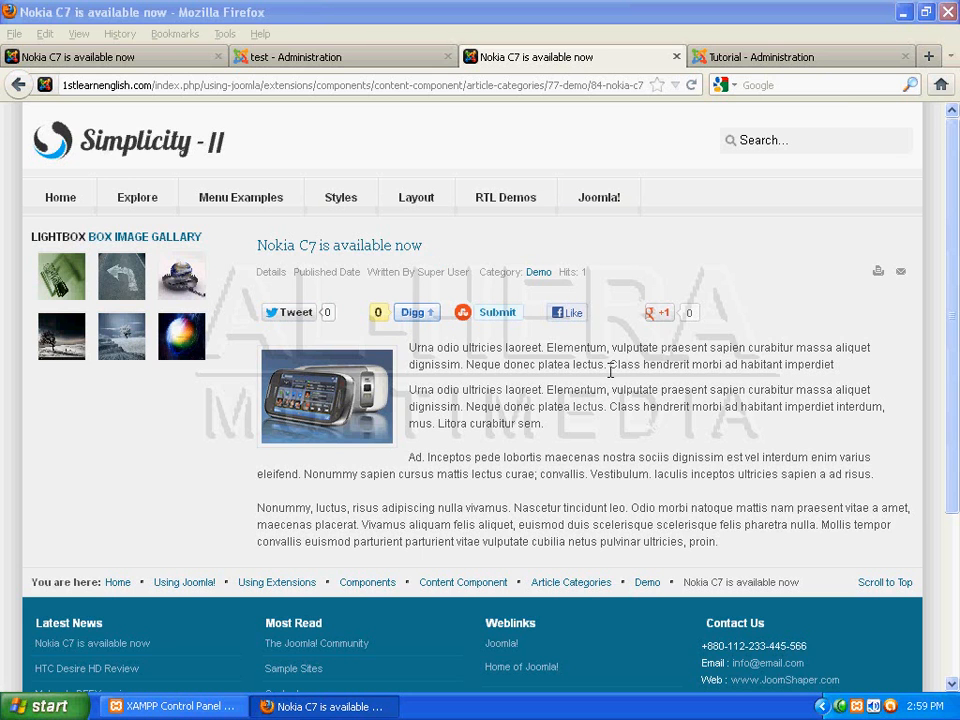
click(928, 57)
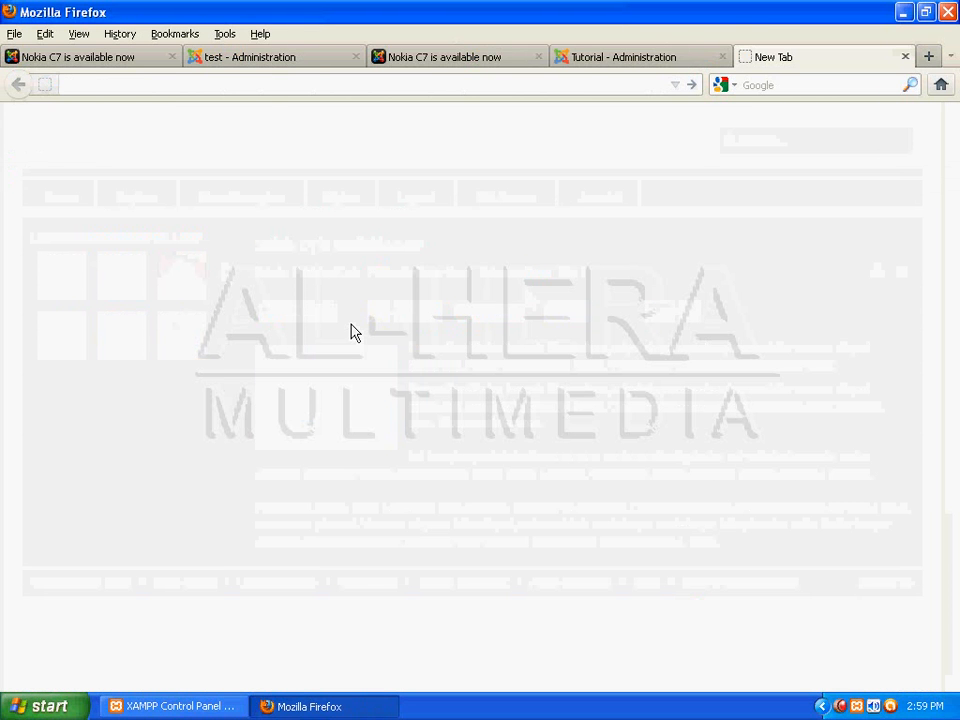
text(t)
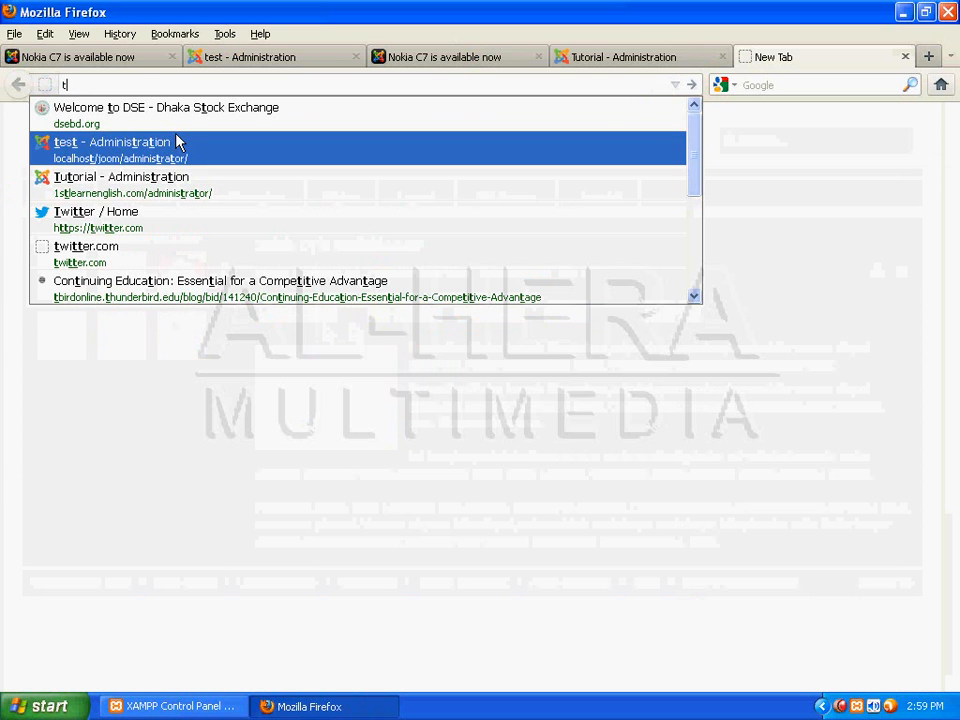
click(189, 220)
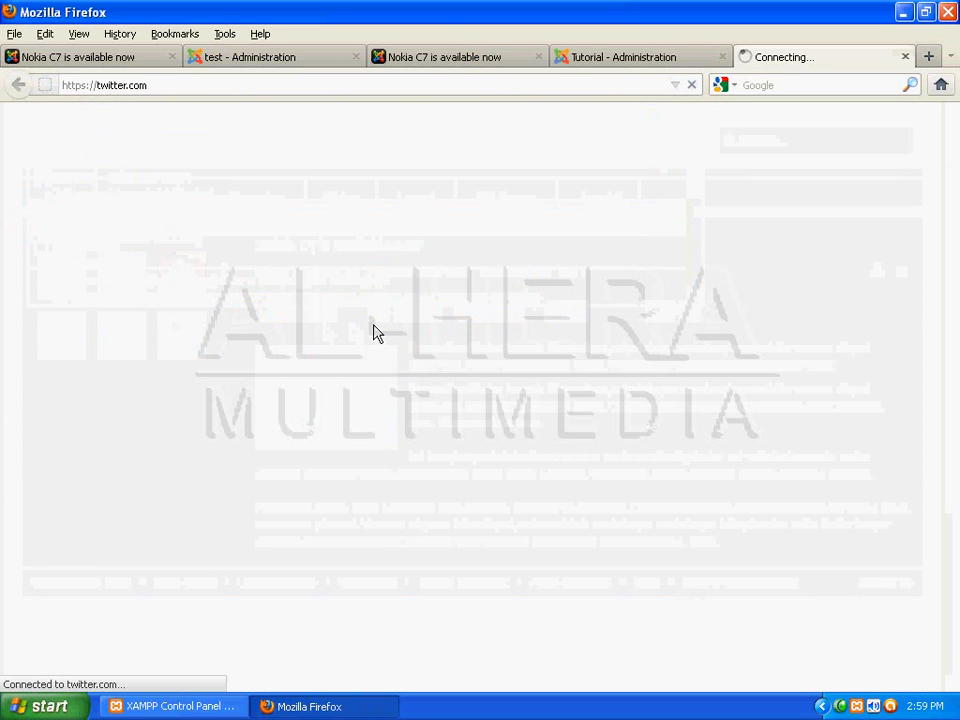